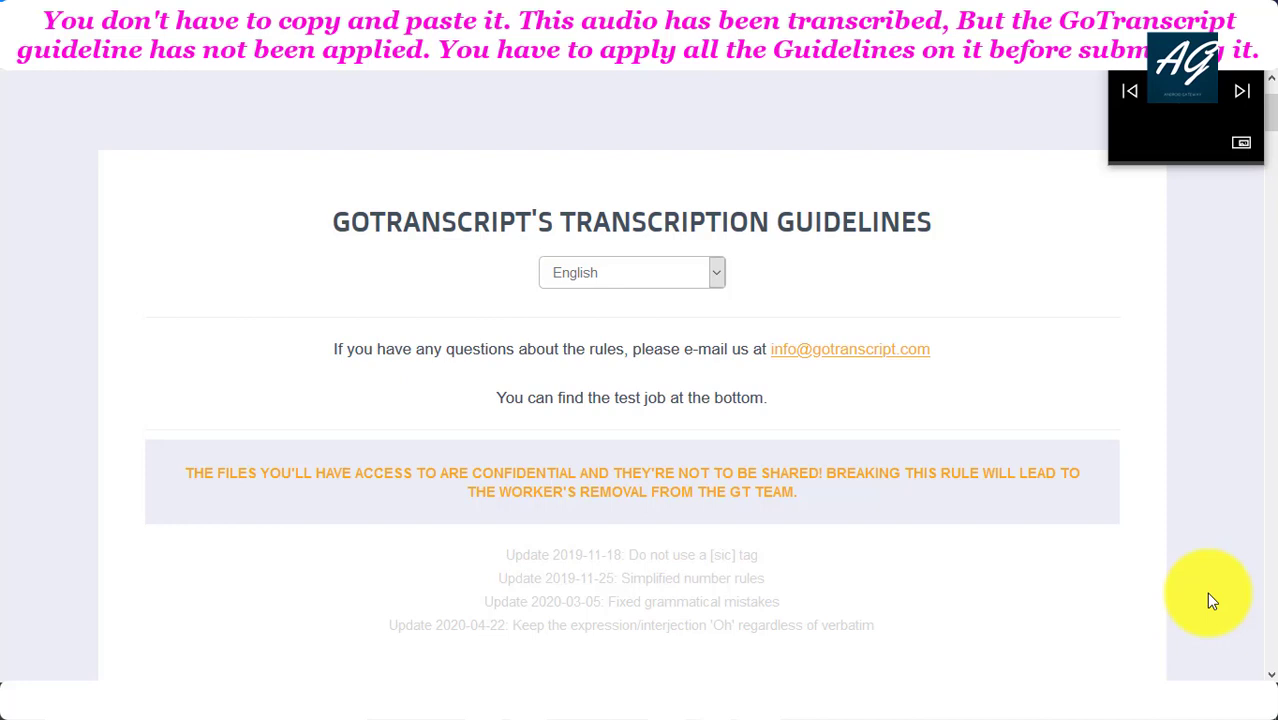
# Highlight the guidelines title and scroll down to the Full Verbatim and Clean Verbatim rules
pyautogui.moveTo(335, 224); pyautogui.dragTo(895, 238)
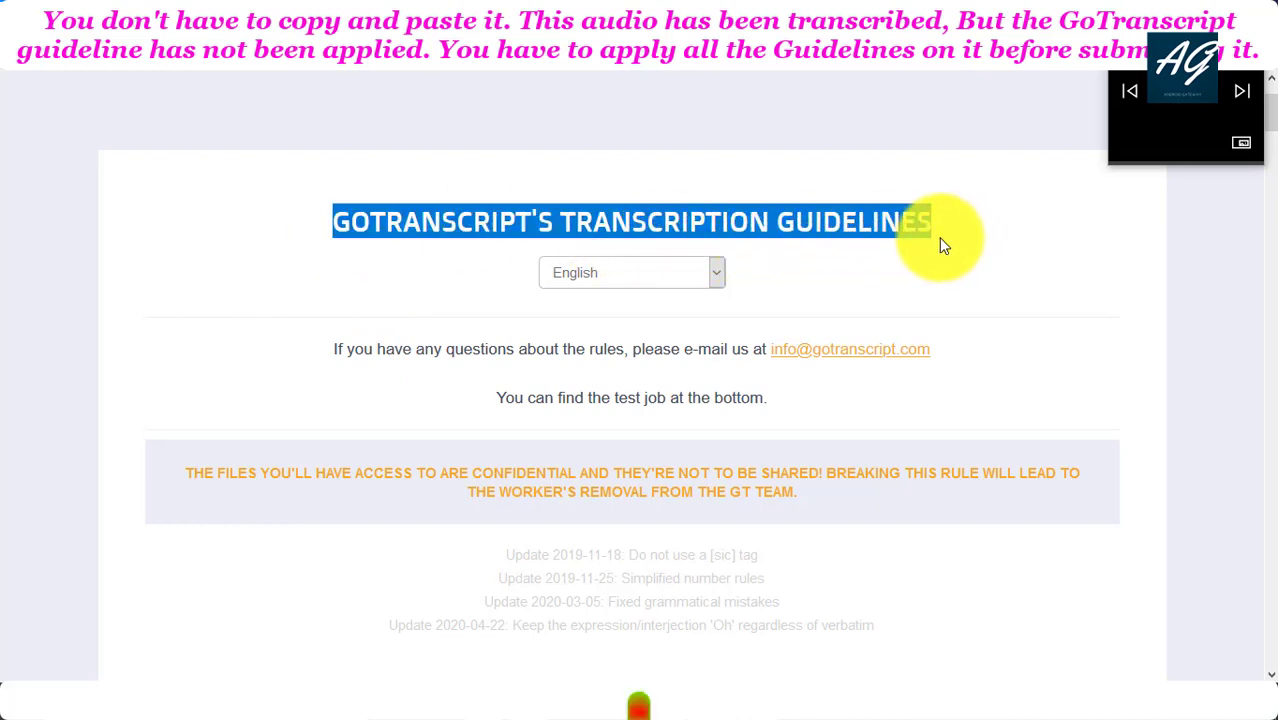
pyautogui.moveTo(1260, 140); pyautogui.dragTo(1260, 230)
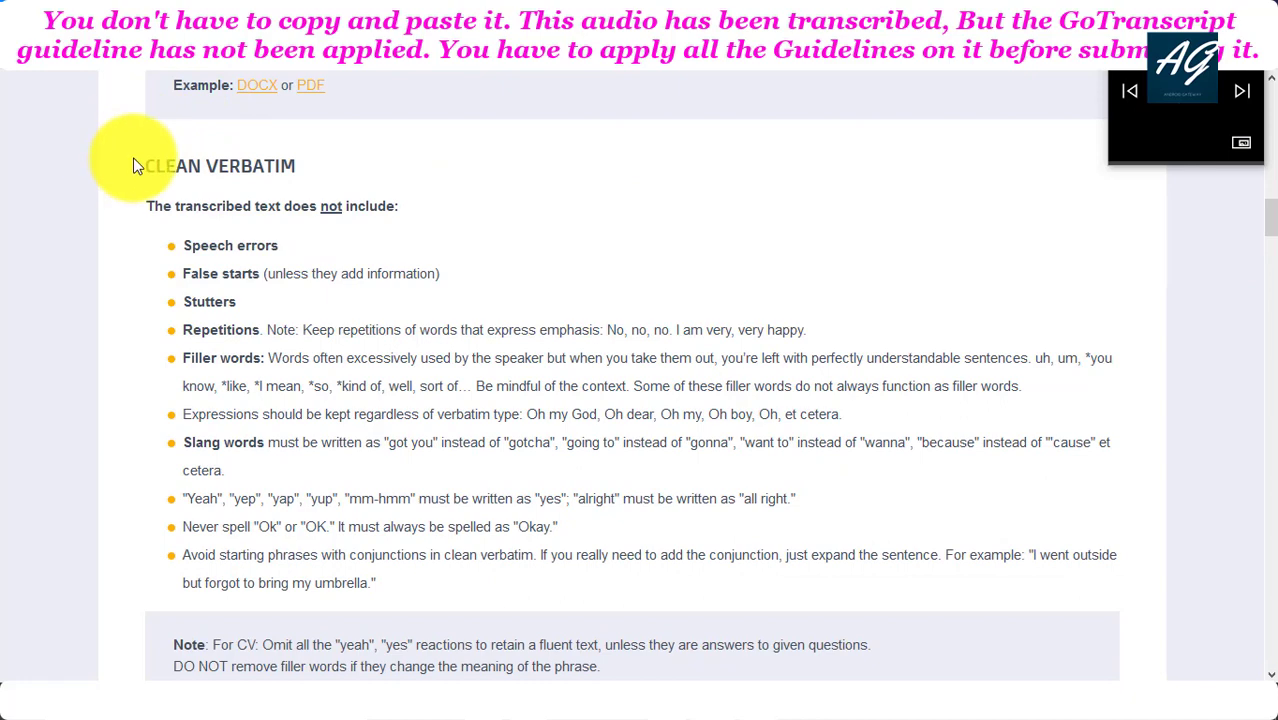
# Highlight the Clean Verbatim rule list, then scroll down to the Major Rules section
pyautogui.moveTo(145, 171); pyautogui.dragTo(460, 612)
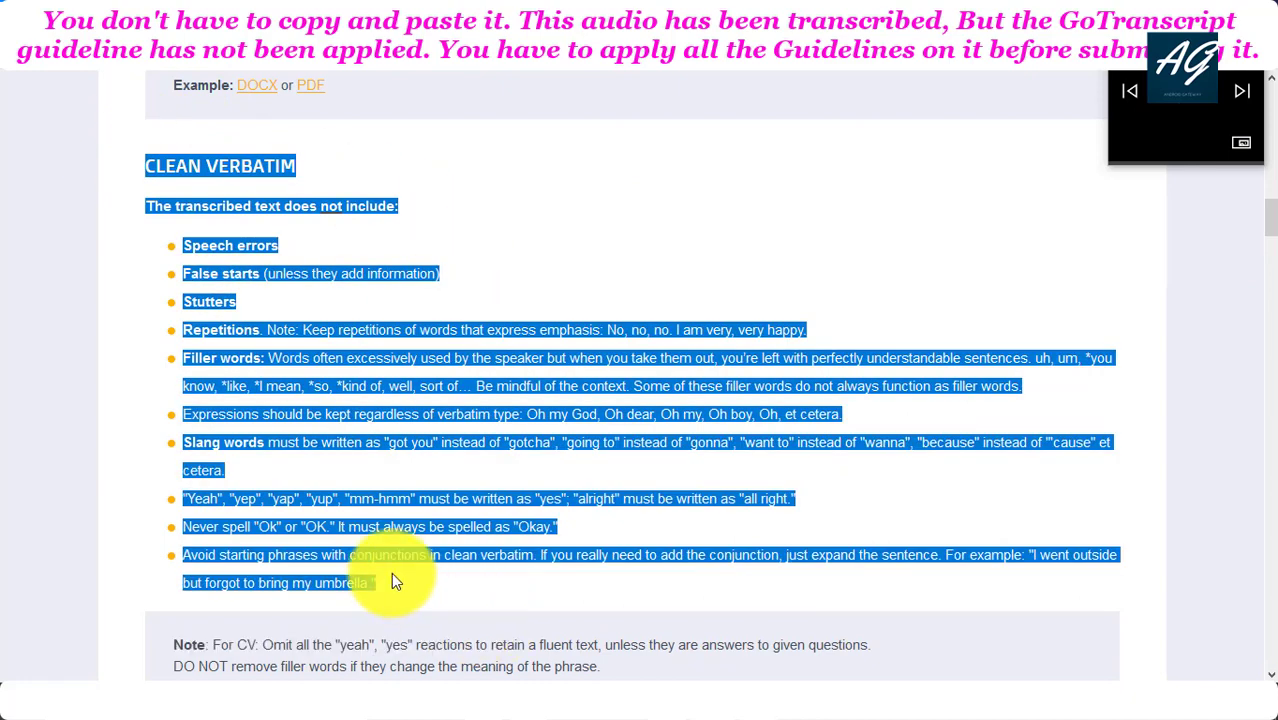
pyautogui.moveTo(396, 585); pyautogui.dragTo(427, 590)
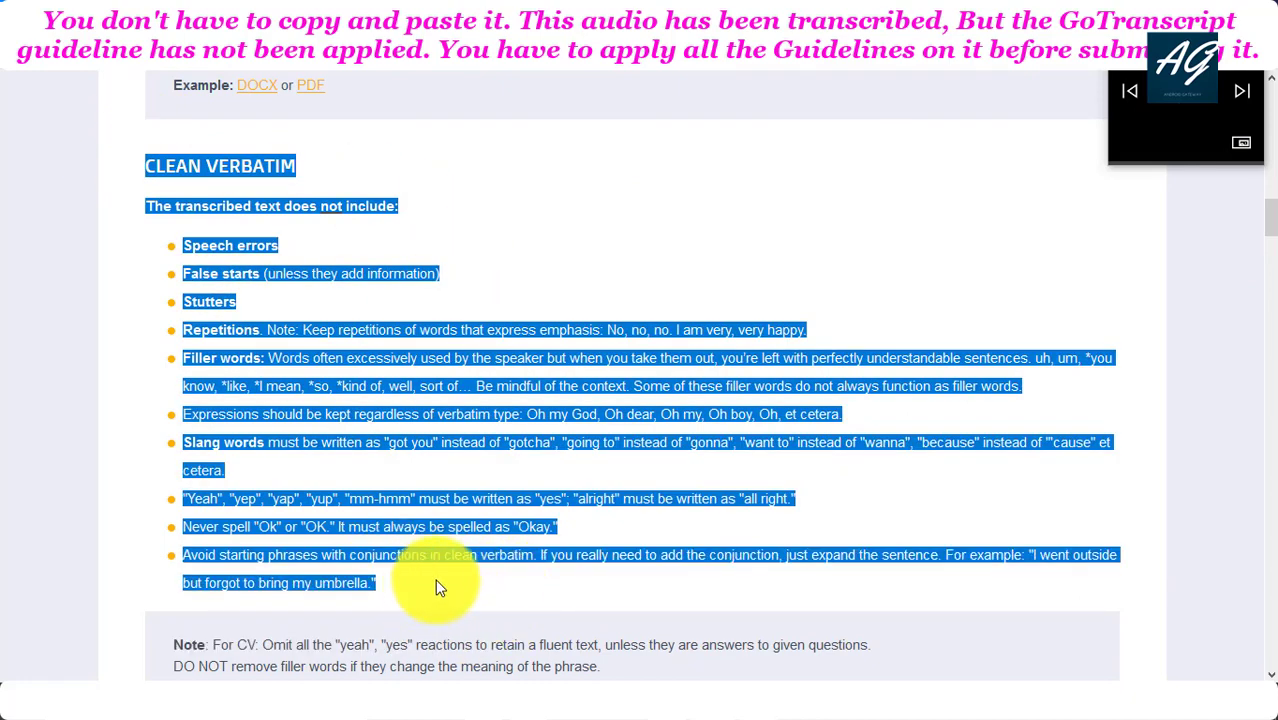
pyautogui.moveTo(524, 592); pyautogui.dragTo(388, 613)
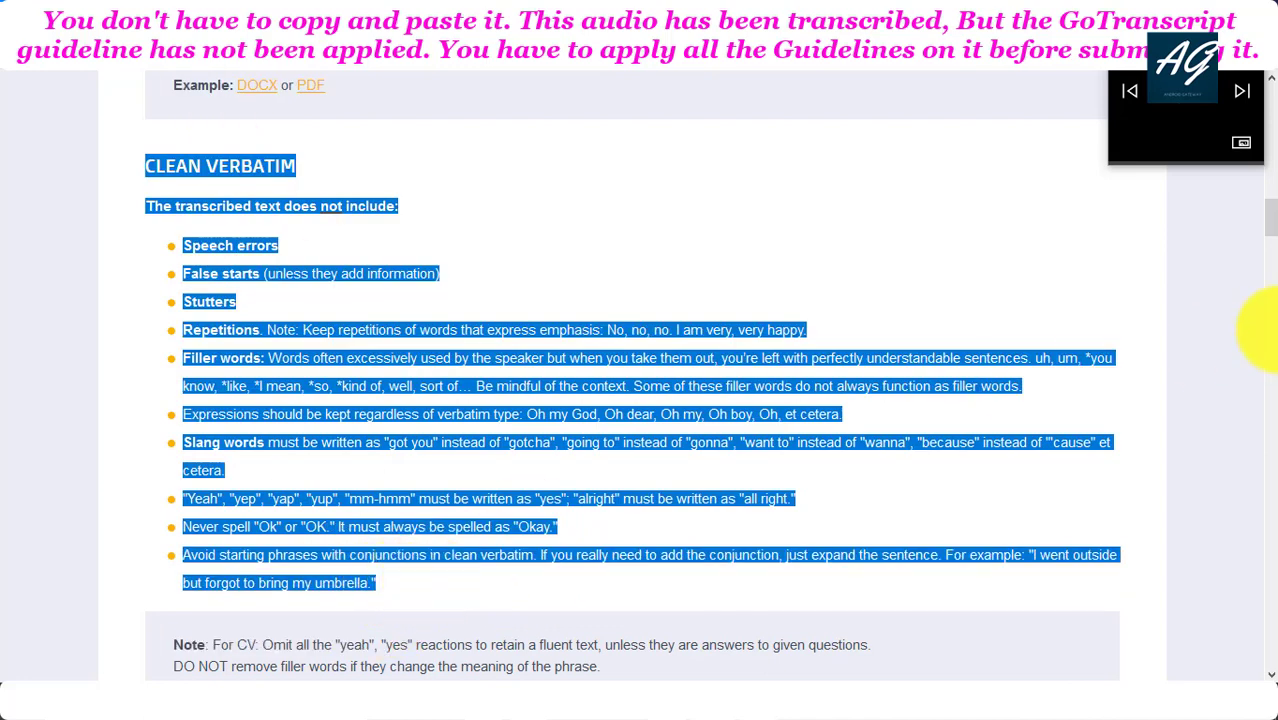
pyautogui.moveTo(1268, 210); pyautogui.dragTo(1268, 300)
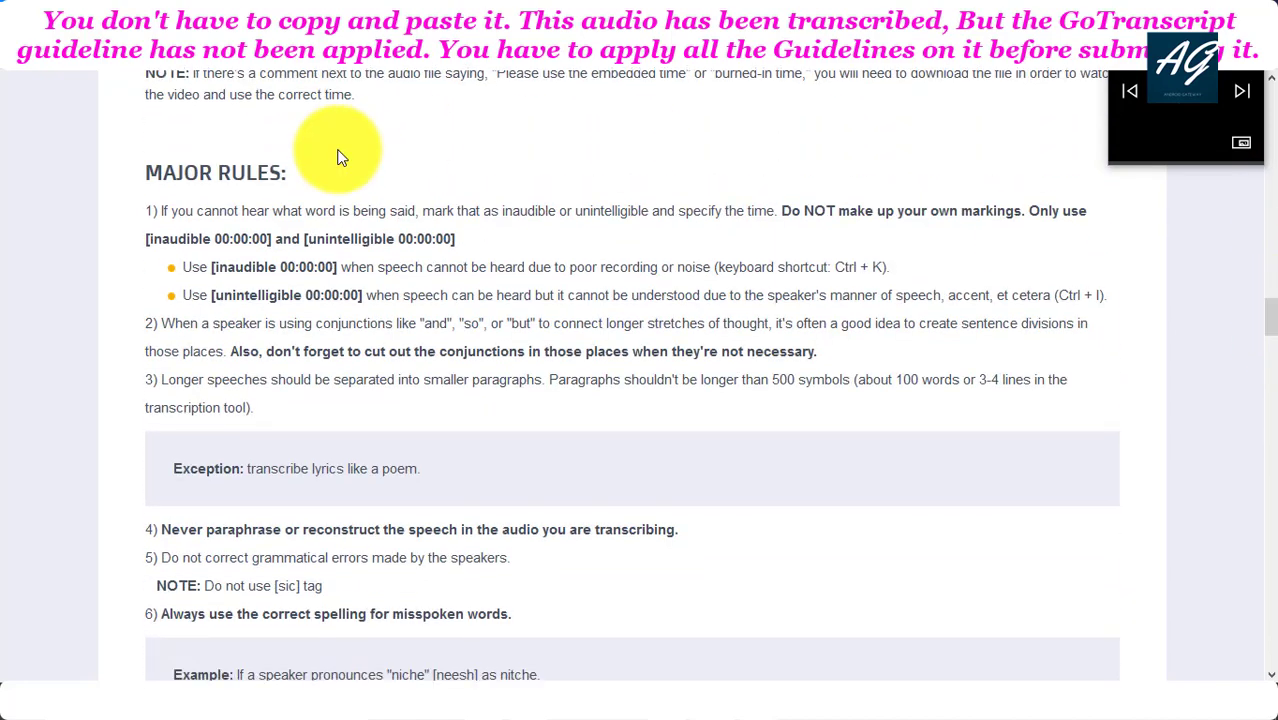
# Read the Major Rules through Speaker labels and Timestamping Types, then switch to the Word transcript
pyautogui.moveTo(145, 172); pyautogui.dragTo(629, 483)
pyautogui.click(629, 483)
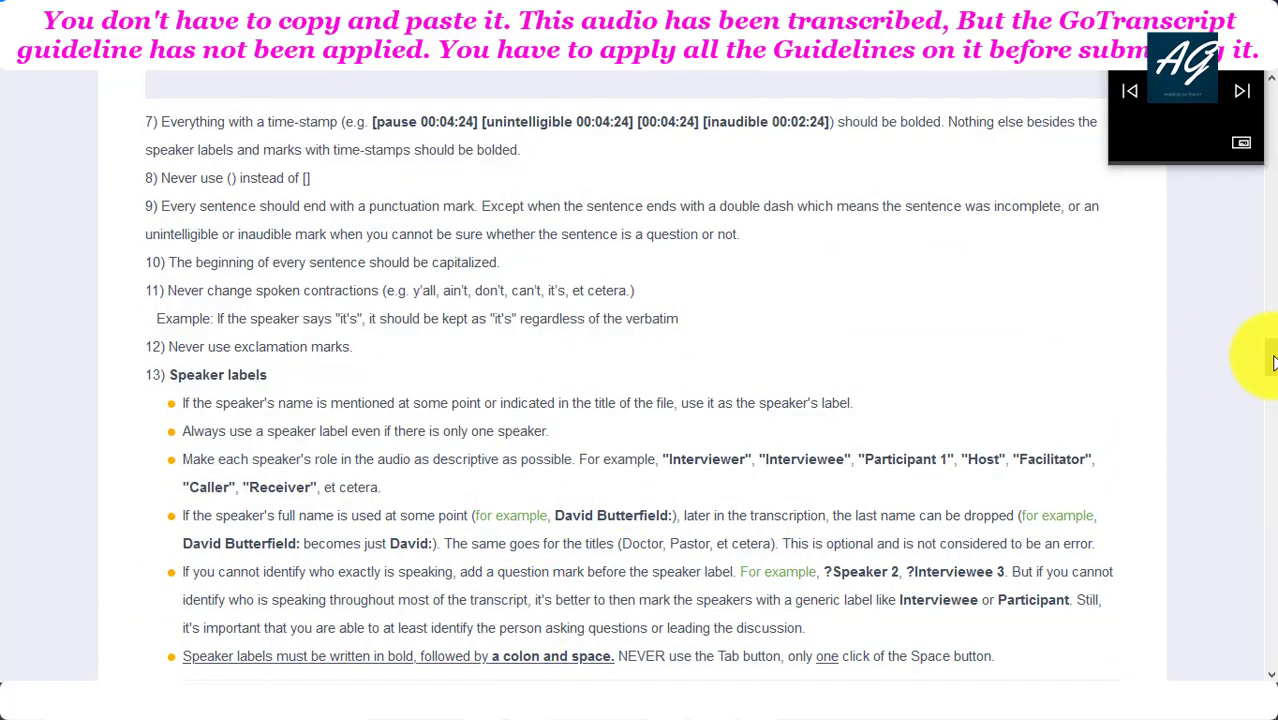
pyautogui.moveTo(1268, 355); pyautogui.dragTo(1266, 284)
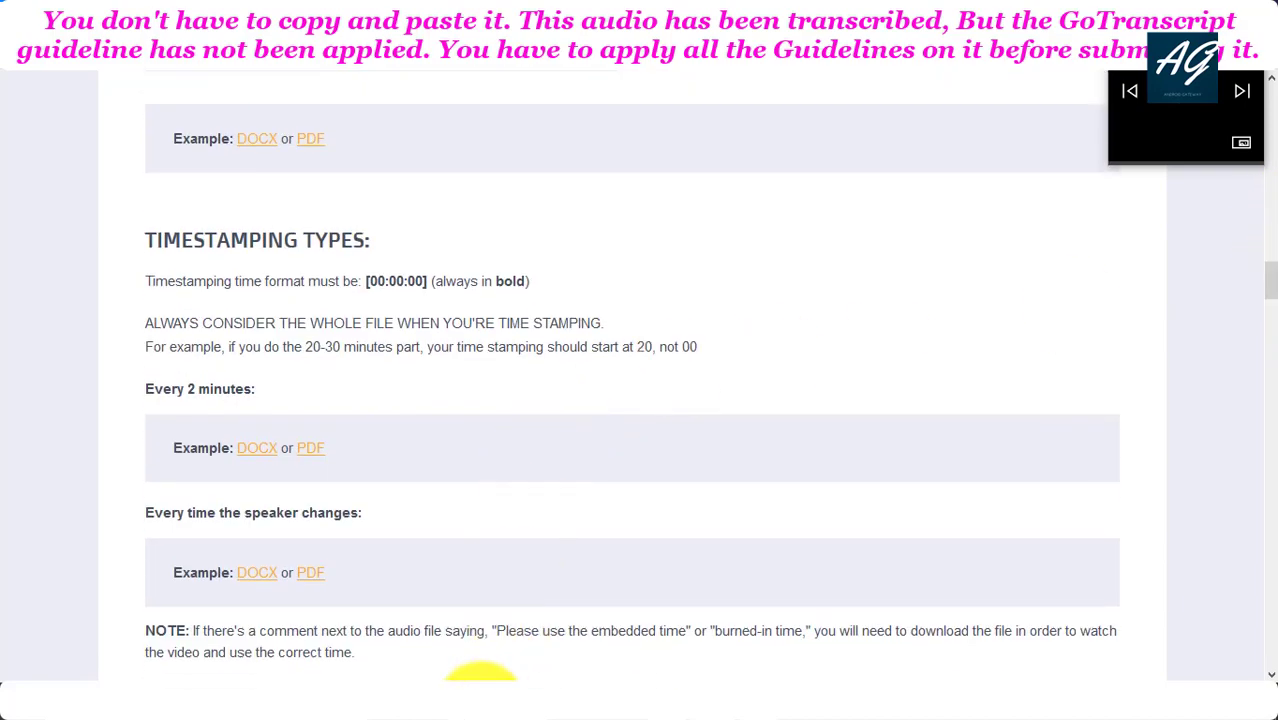
pyautogui.click(480, 678)
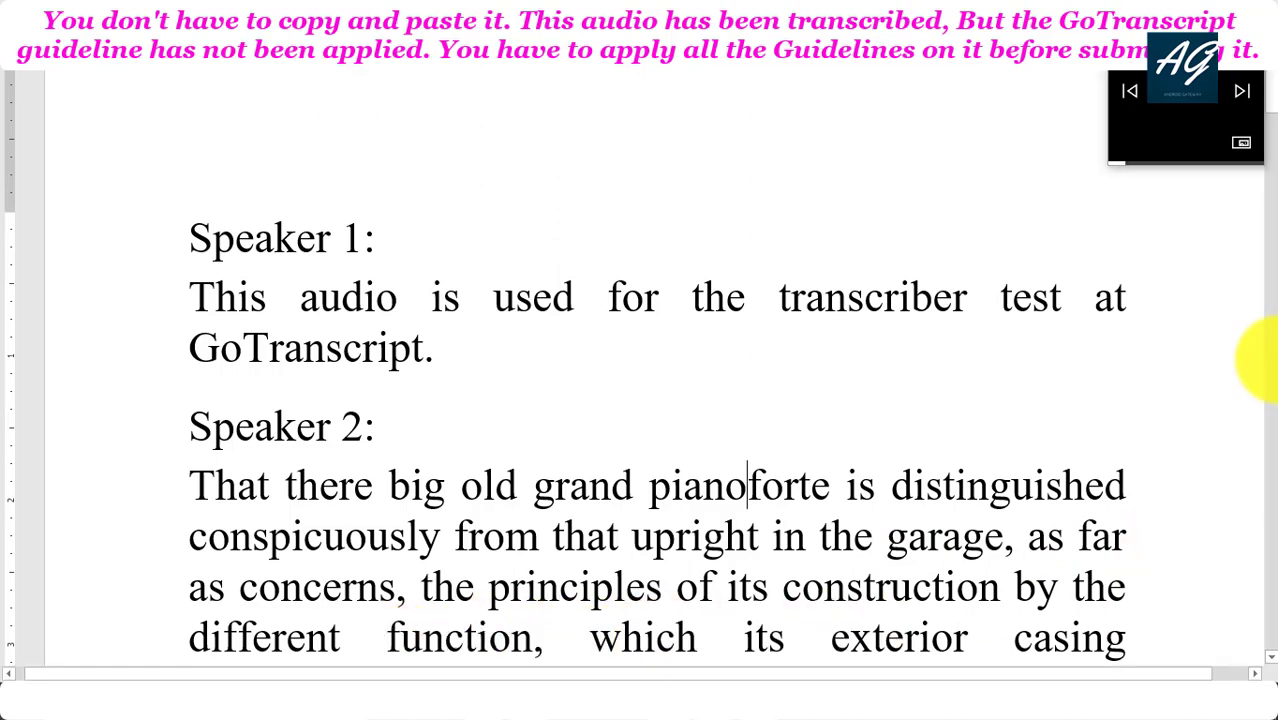
# Join 'piano forte' into 'pianoforte' in the Speaker 2 paragraph
pyautogui.scroll(-3, 1272, 80)
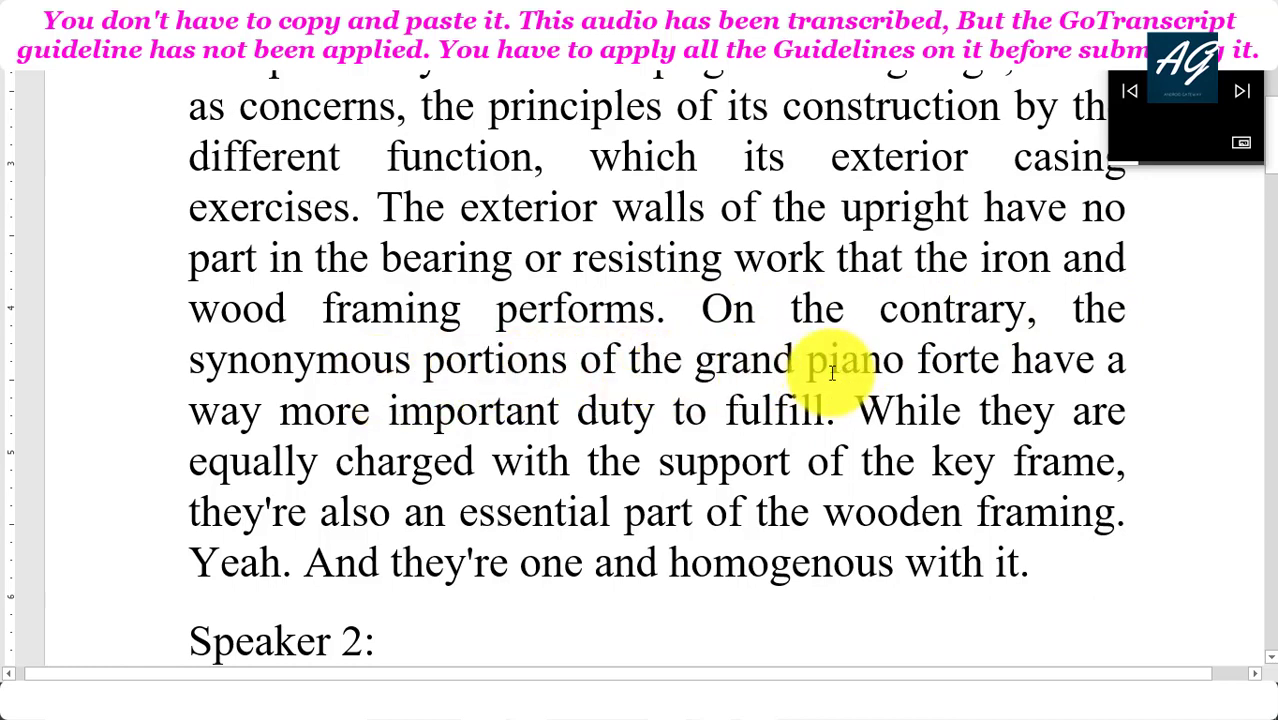
pyautogui.click(923, 372)
pyautogui.press('BackSpace')
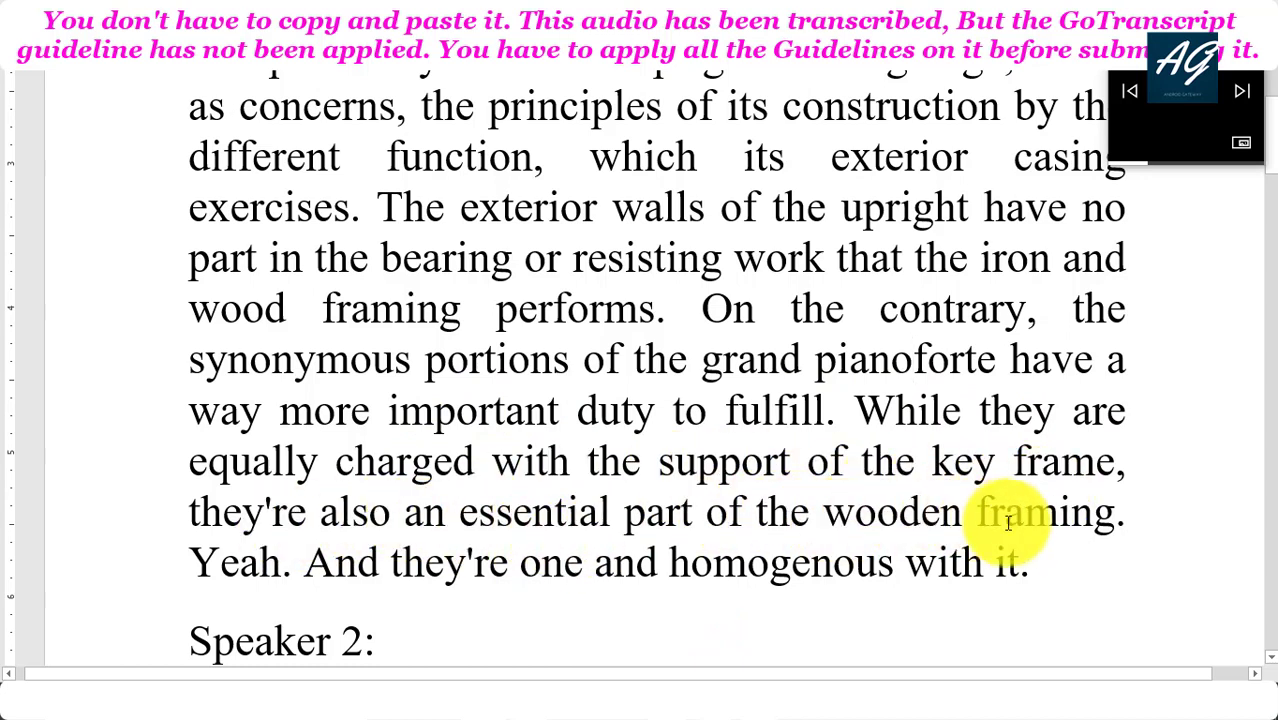
# Change 'Yeah. And' to 'Yes, and' at the start of the sentence
pyautogui.click(281, 566)
pyautogui.press('BackSpace')
pyautogui.press('BackSpace')
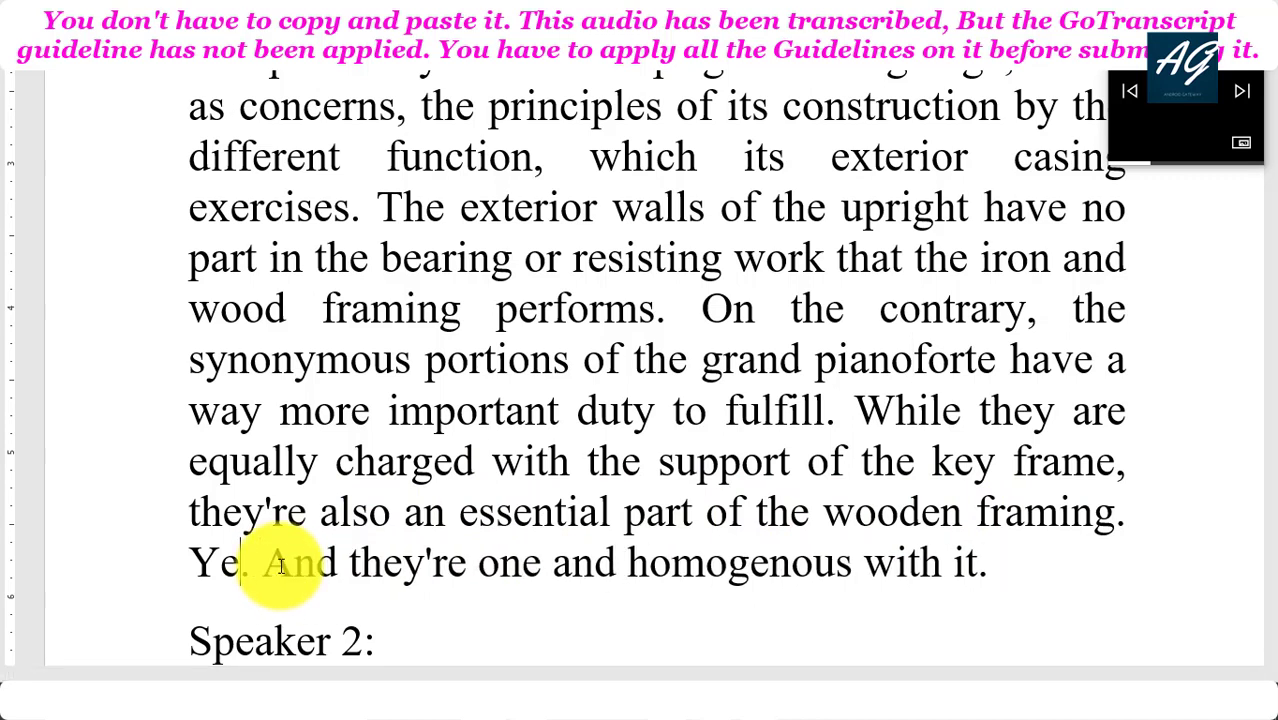
pyautogui.write('s')
pyautogui.press('BackSpace')
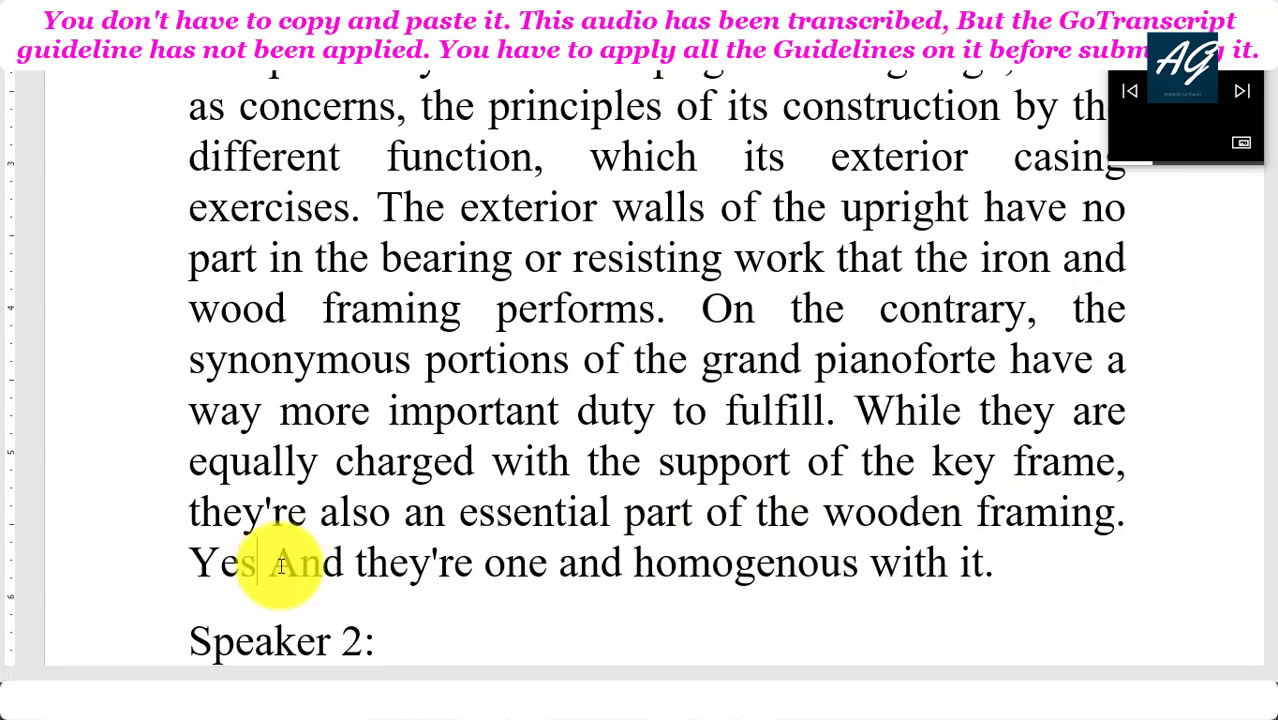
pyautogui.write(',')
pyautogui.press('BackSpace')
pyautogui.write('a')
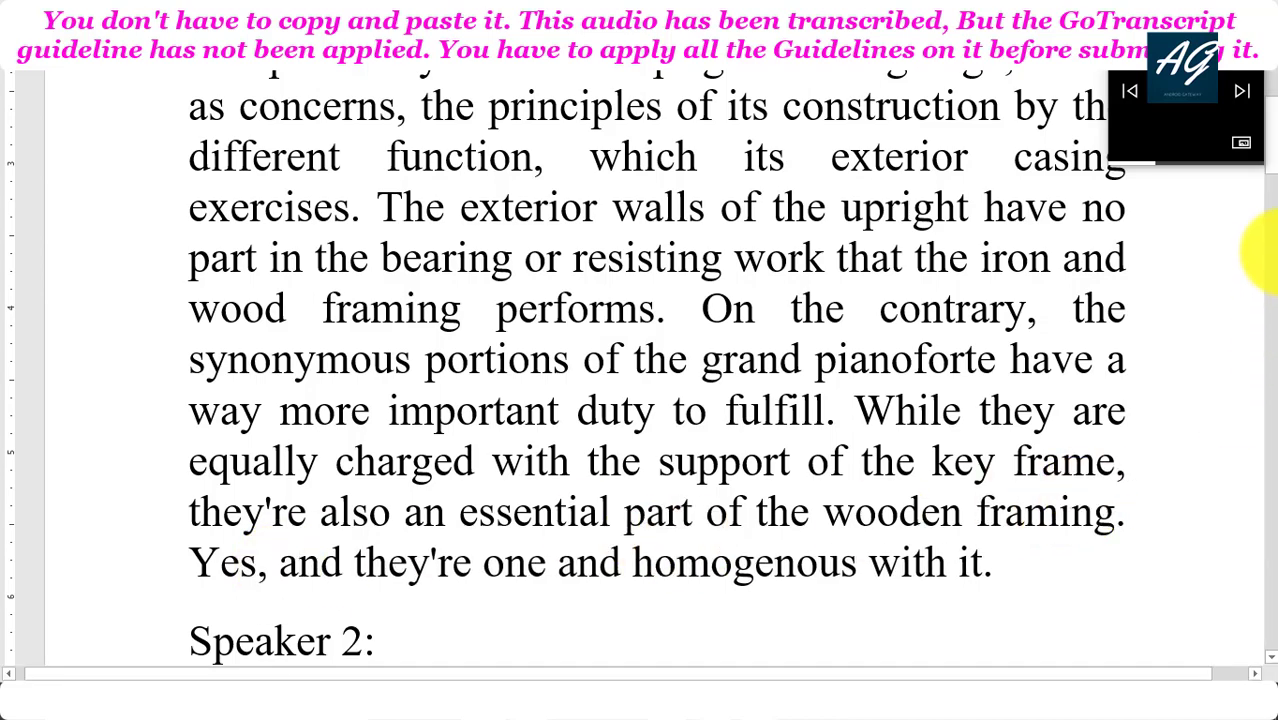
# Delete the second 'Speaker 2:' label, then scroll further down the transcript
pyautogui.scroll(-5, 1268, 145)
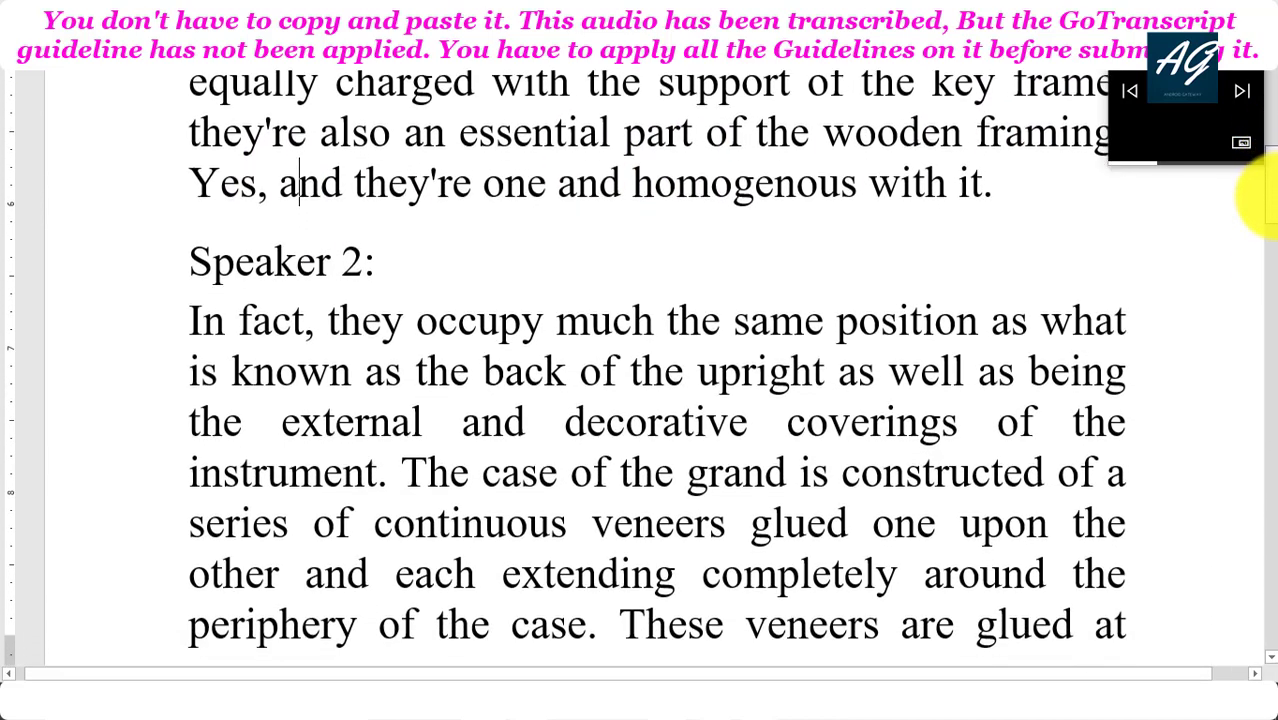
pyautogui.moveTo(386, 208); pyautogui.dragTo(214, 222)
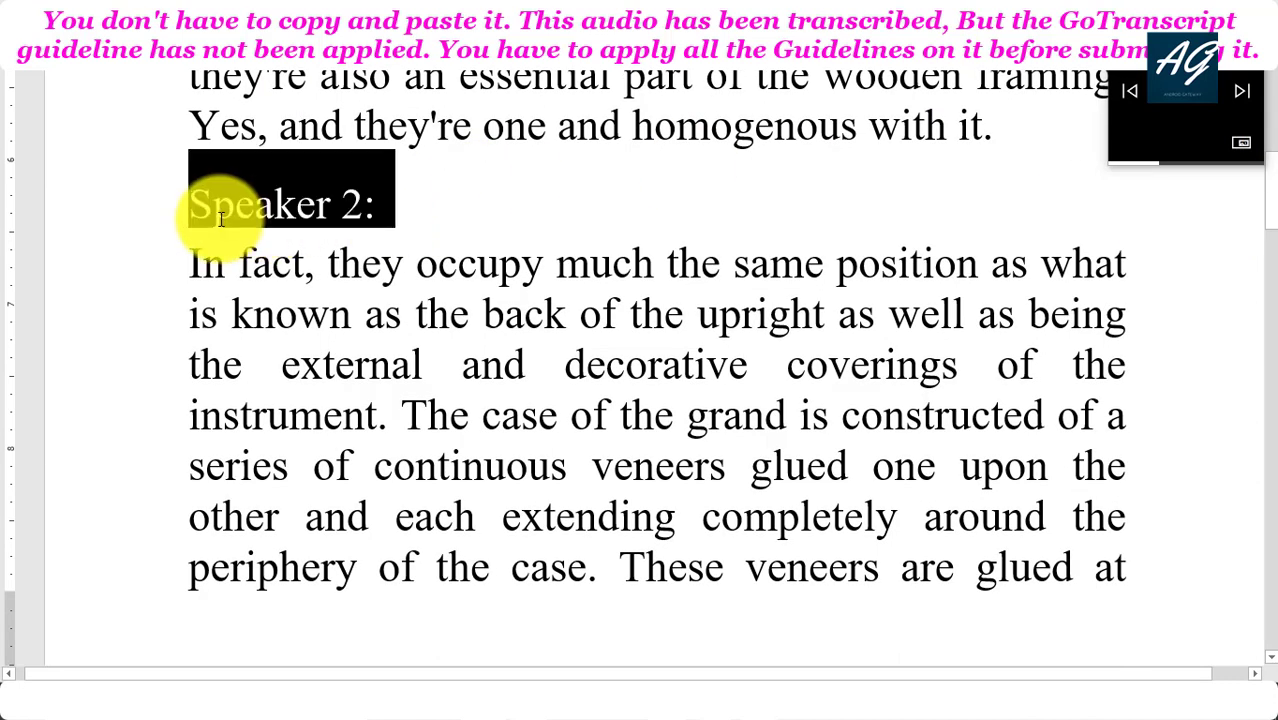
pyautogui.press('Delete')
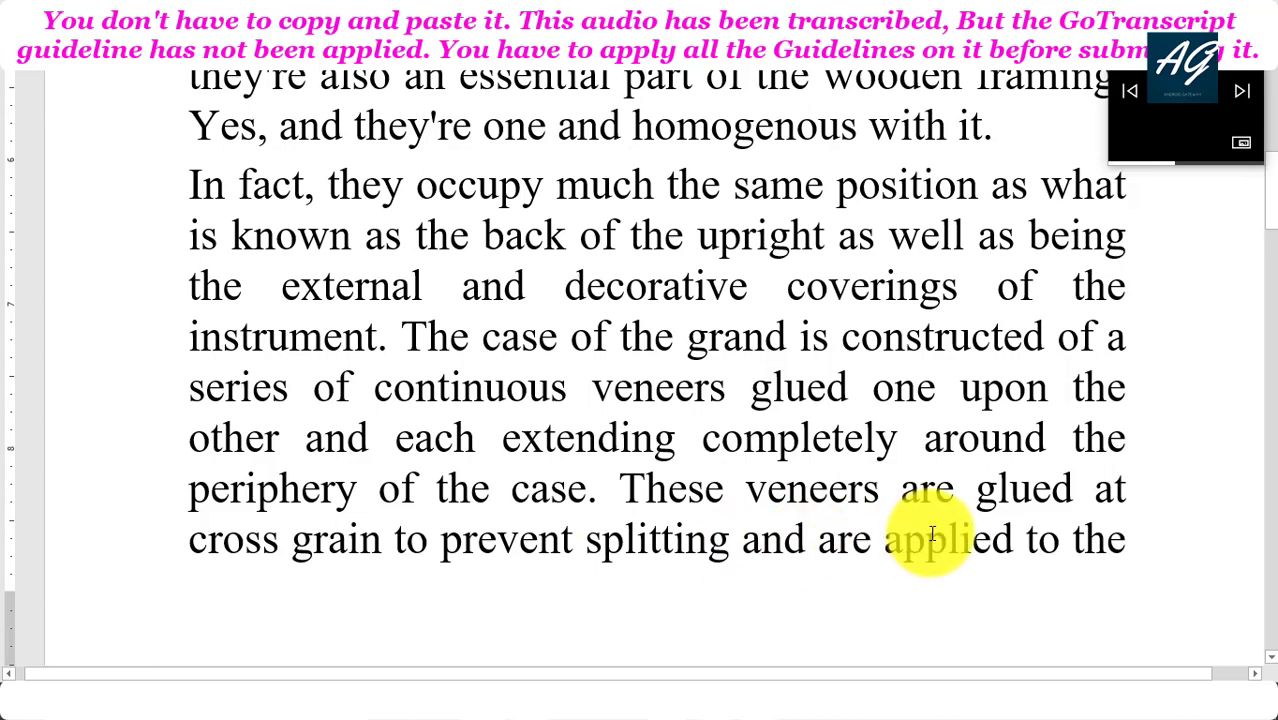
pyautogui.moveTo(1262, 212); pyautogui.dragTo(1256, 266)
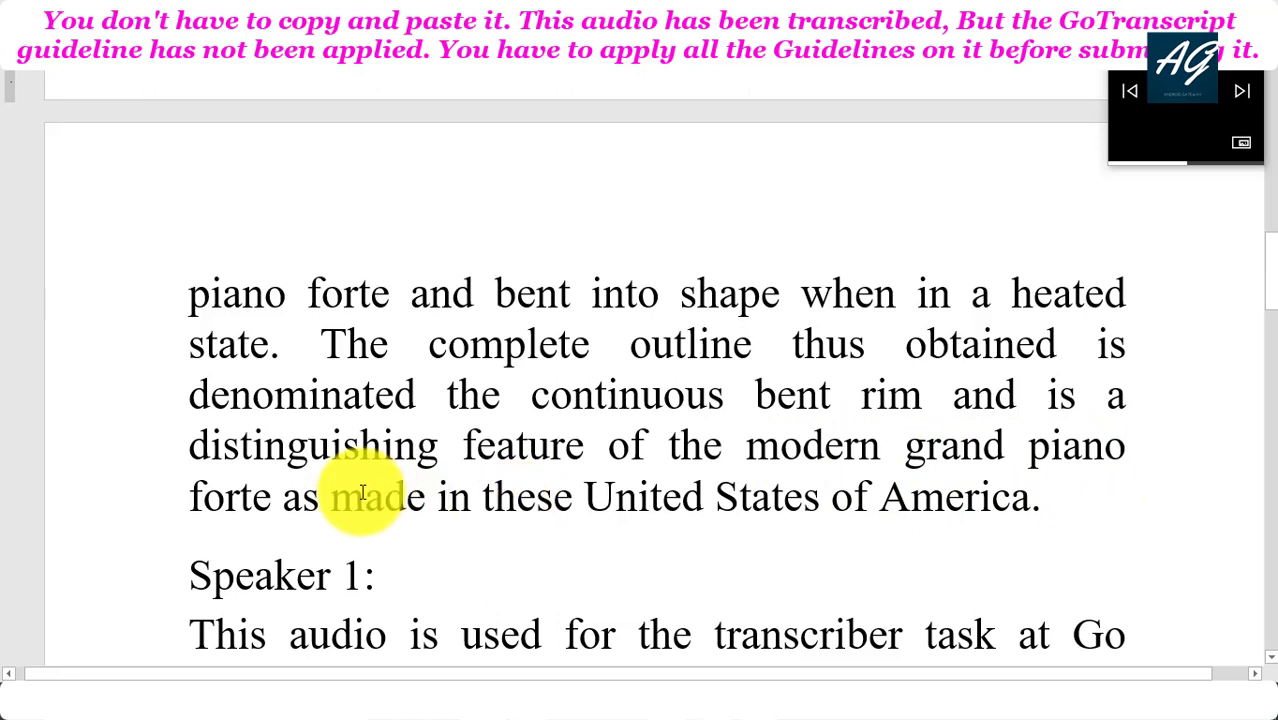
# Merge 'piano forte' into 'pianoforte' and 'Go Transcript' into 'GoTranscript'
pyautogui.click(192, 497)
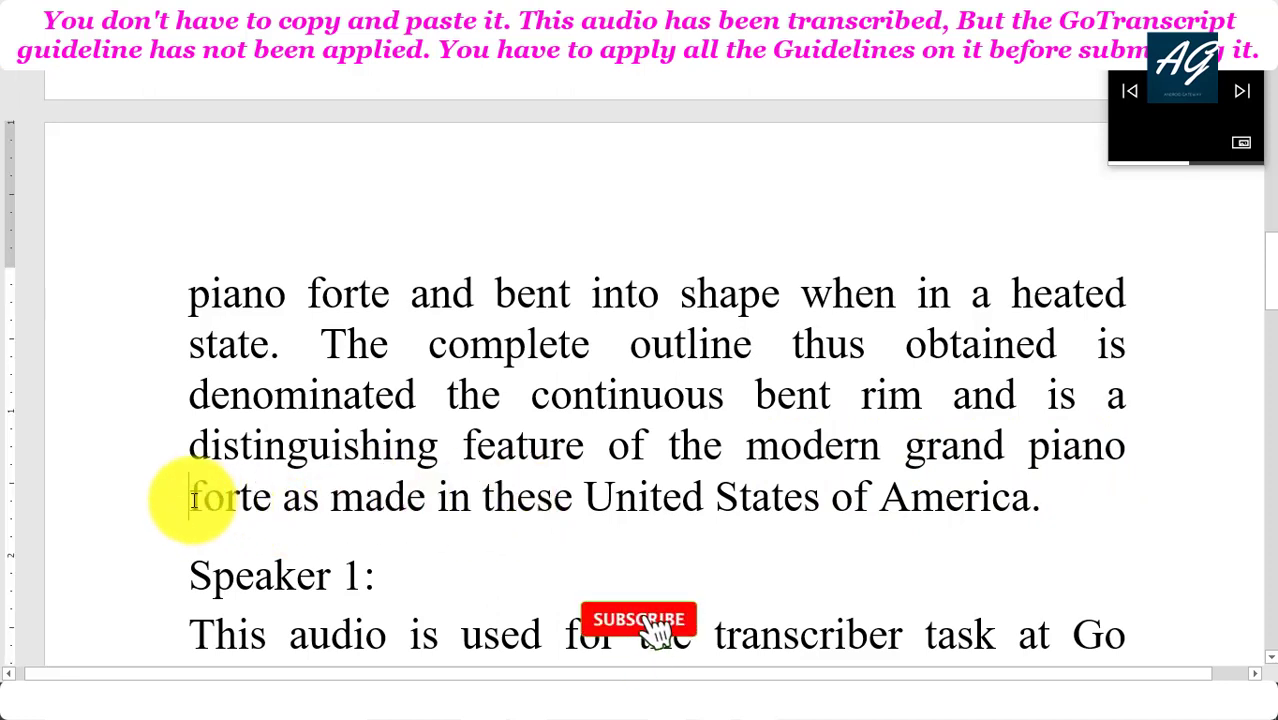
pyautogui.press('BackSpace')
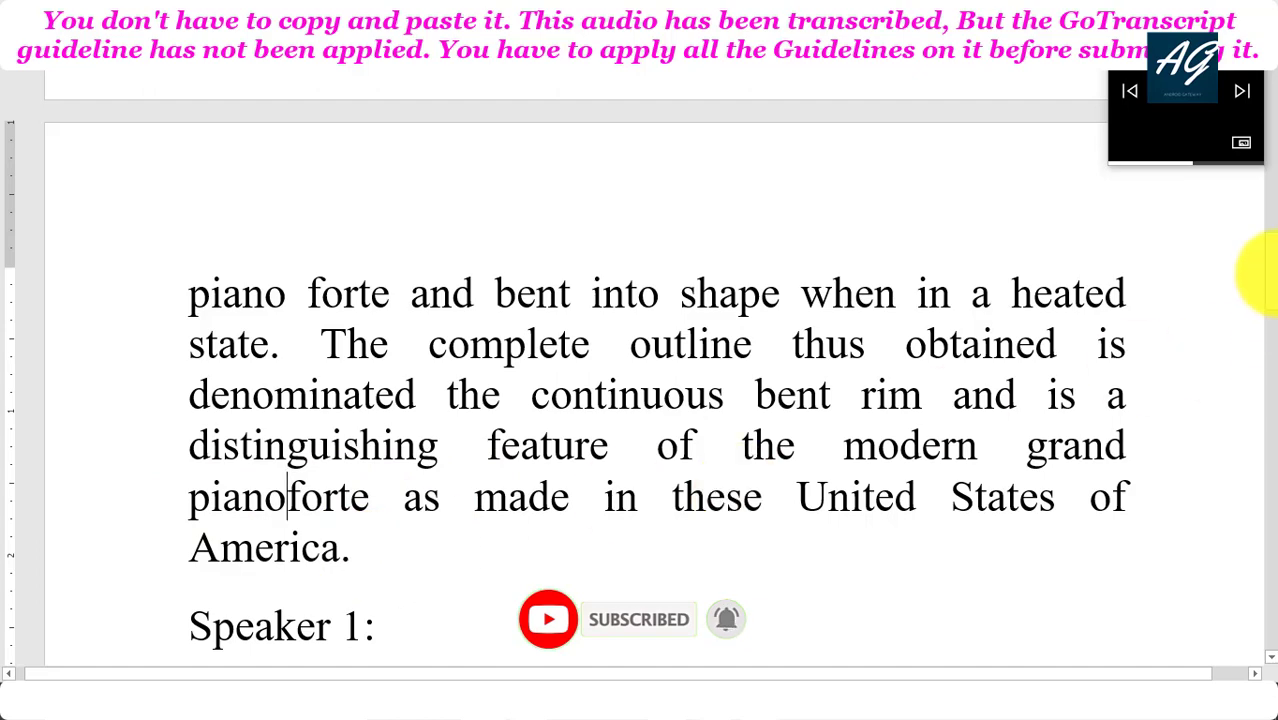
pyautogui.moveTo(1270, 282); pyautogui.dragTo(1270, 337)
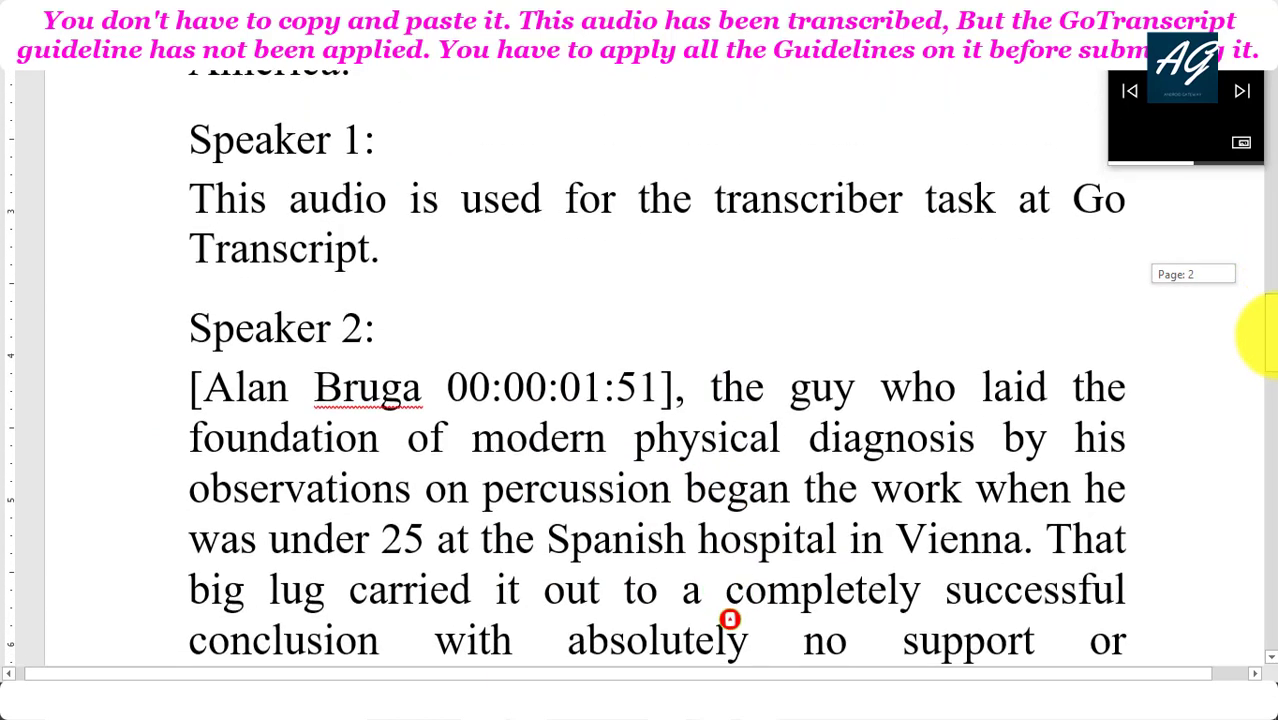
pyautogui.click(190, 256)
pyautogui.press('BackSpace')
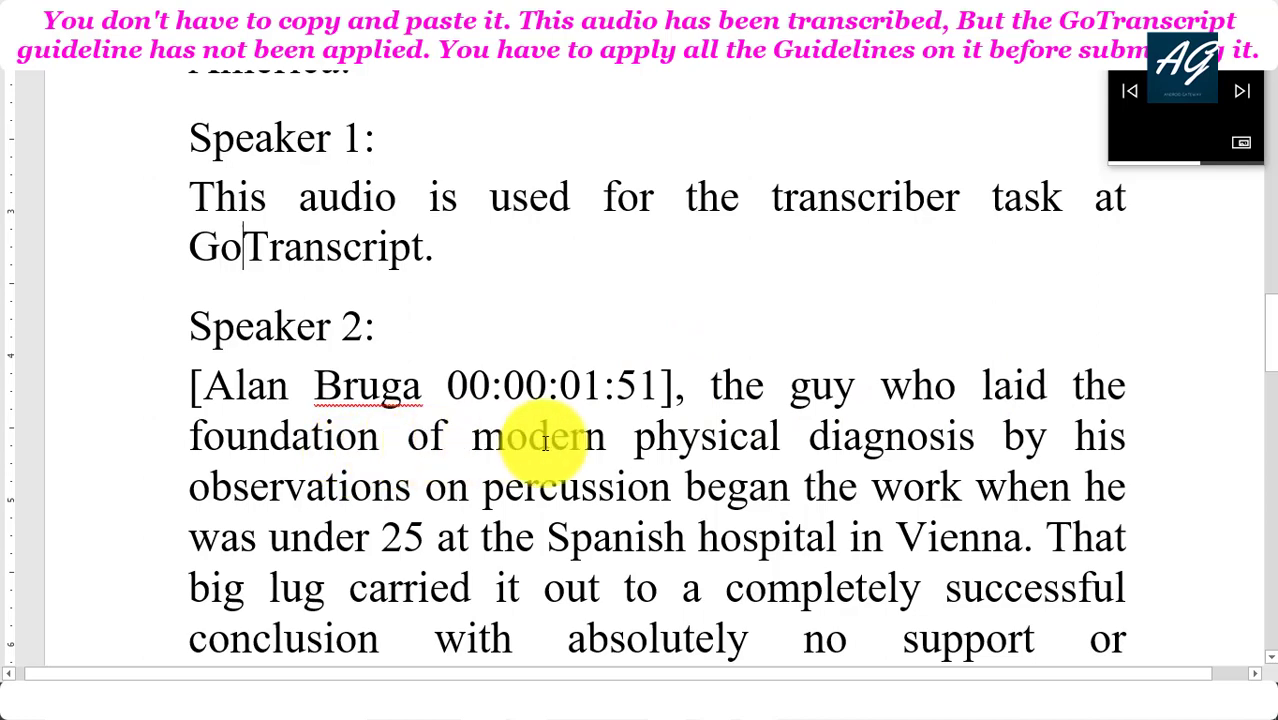
# Hyphenate 'so called' to 'so-called' before 'great masters of the Vienna school'
pyautogui.moveTo(1268, 320); pyautogui.dragTo(1050, 280)
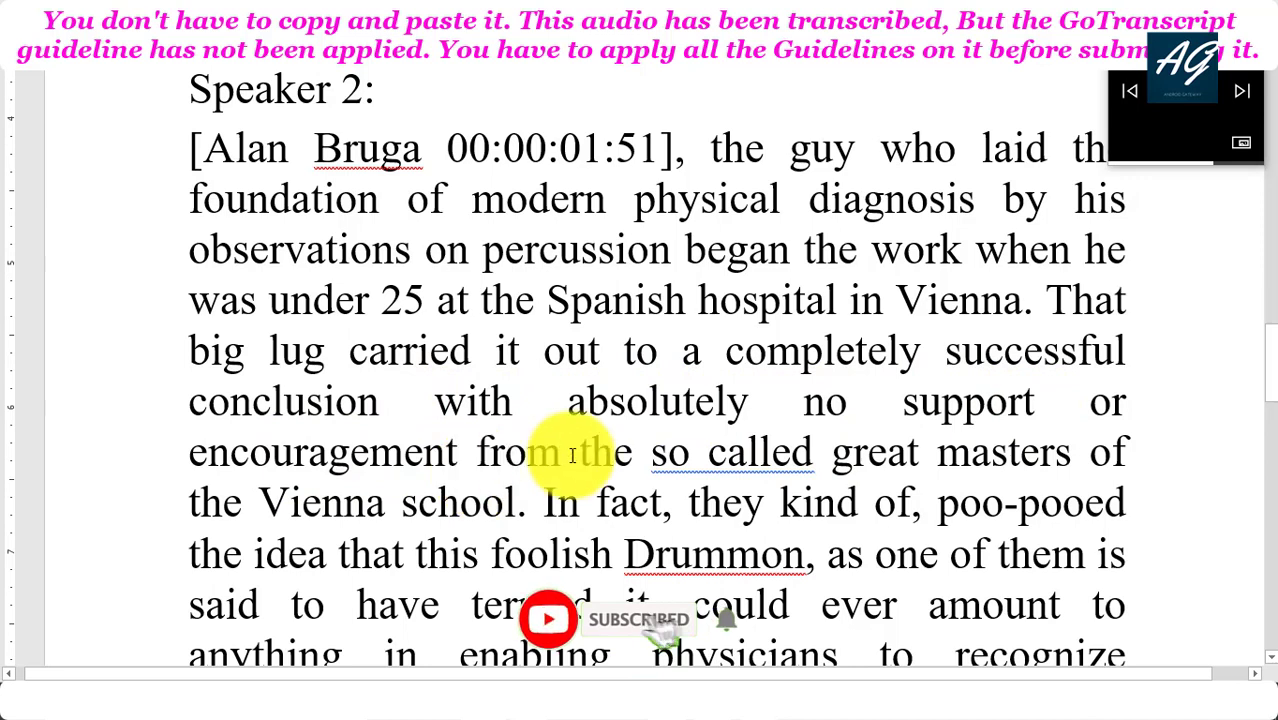
pyautogui.click(711, 455)
pyautogui.press('BackSpace')
pyautogui.write('-')
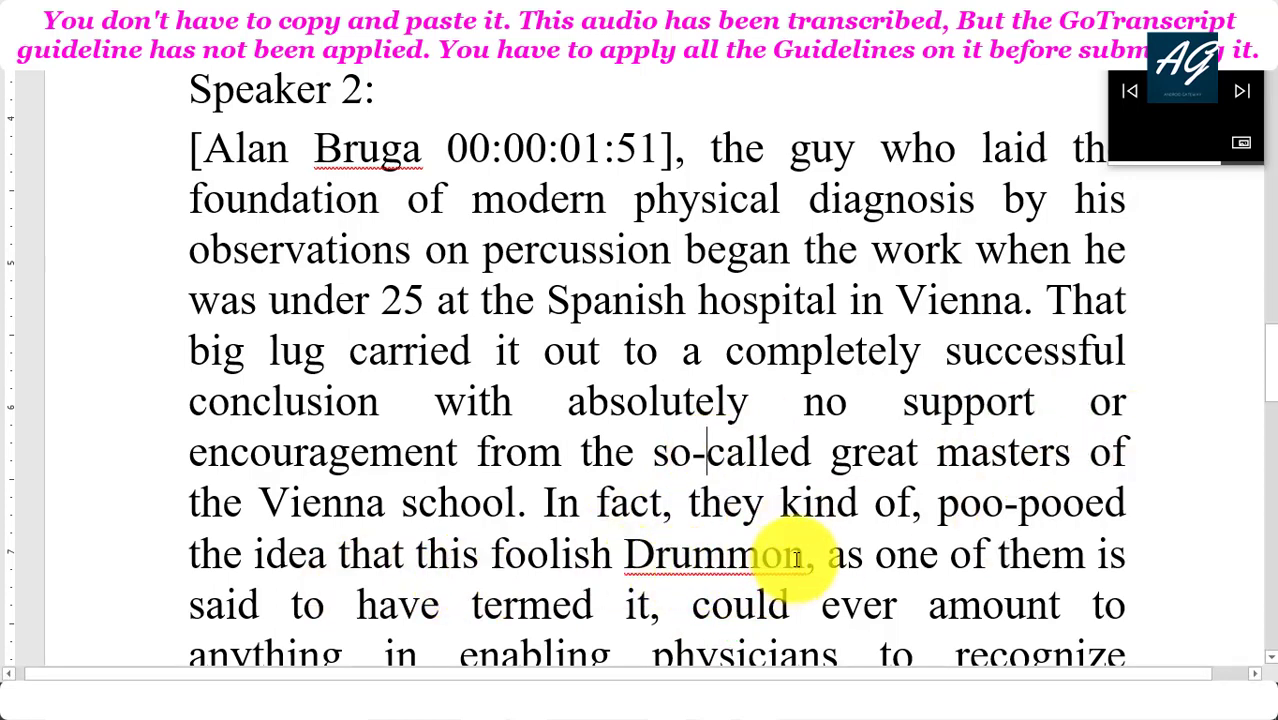
pyautogui.moveTo(1272, 390); pyautogui.dragTo(1270, 405)
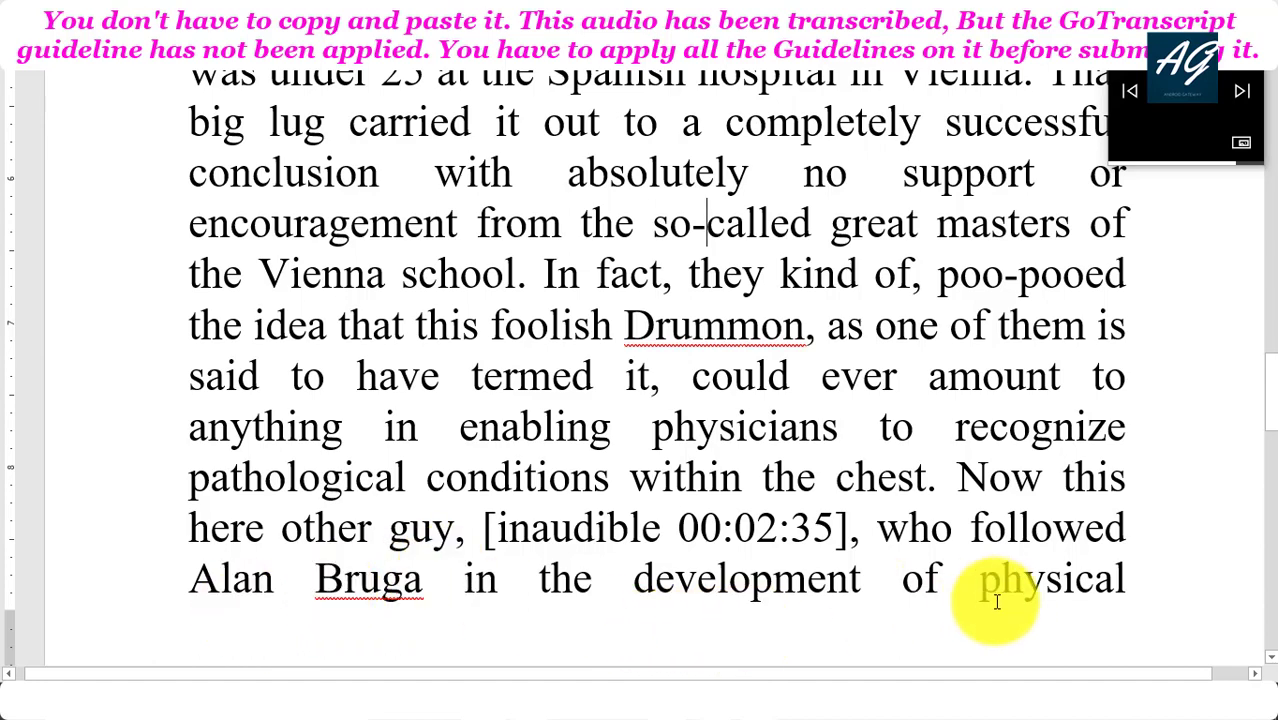
pyautogui.moveTo(1266, 400); pyautogui.dragTo(1262, 490)
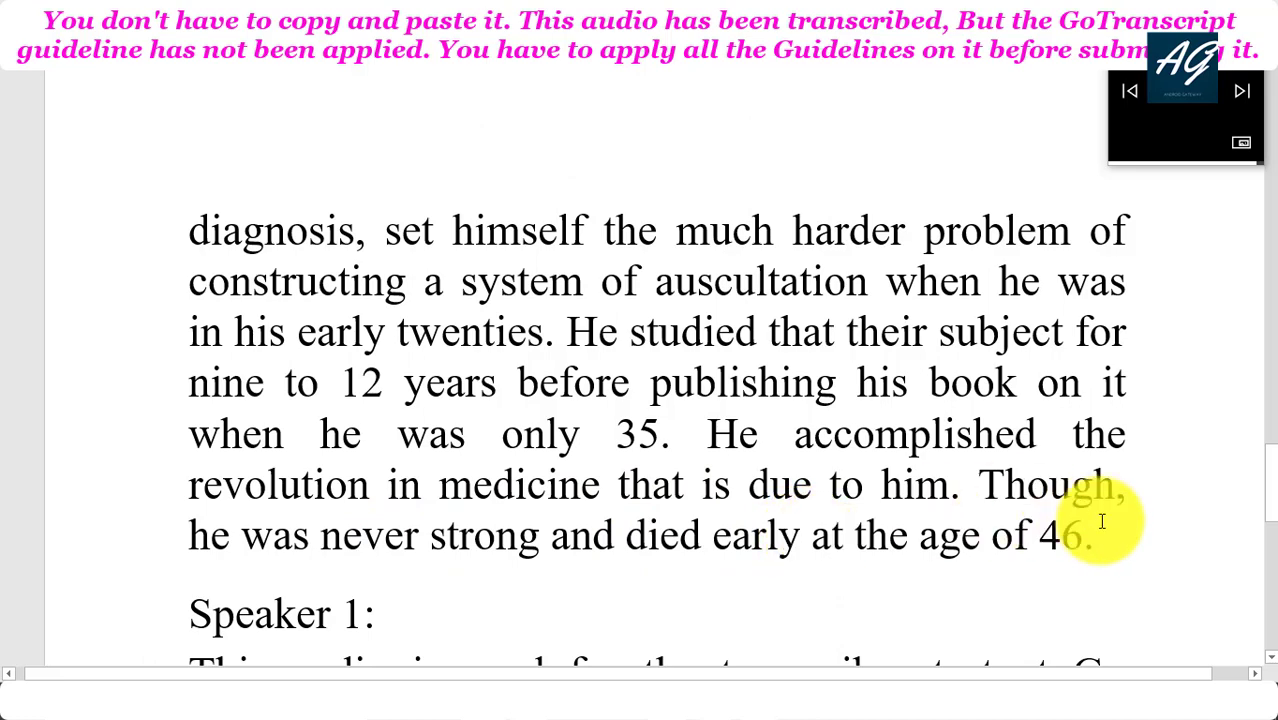
pyautogui.moveTo(1266, 480); pyautogui.dragTo(1266, 505)
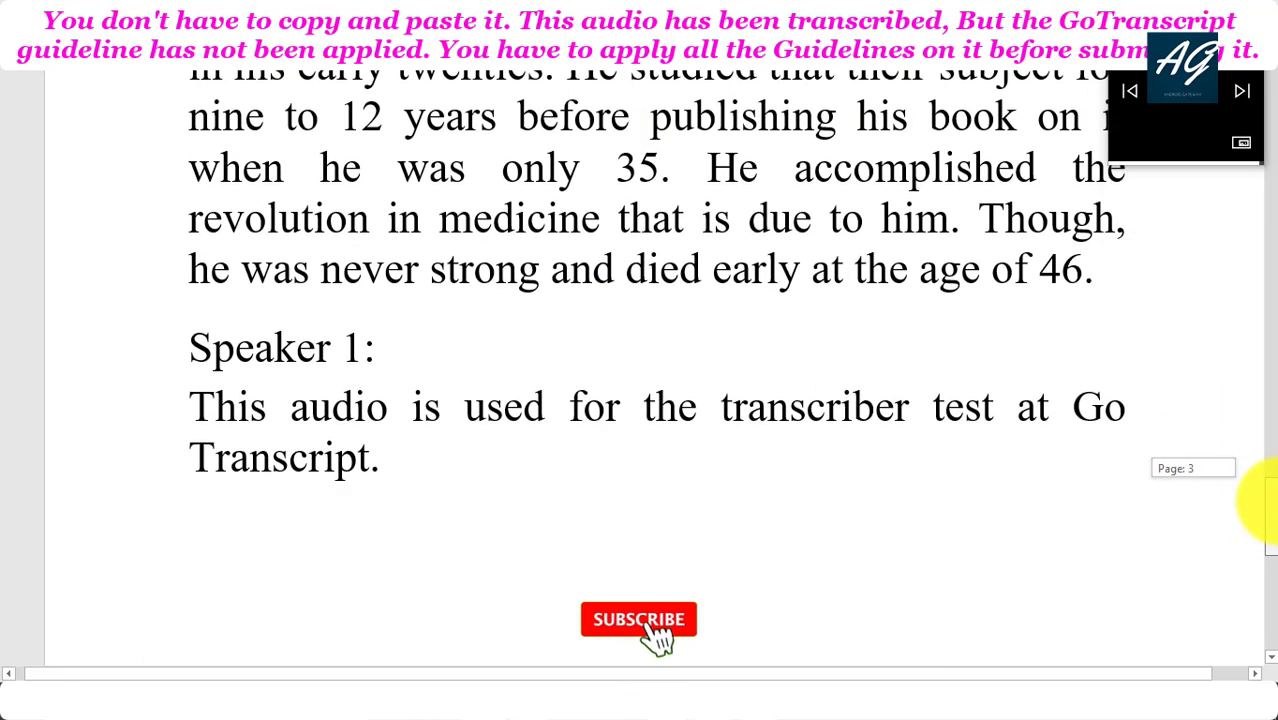